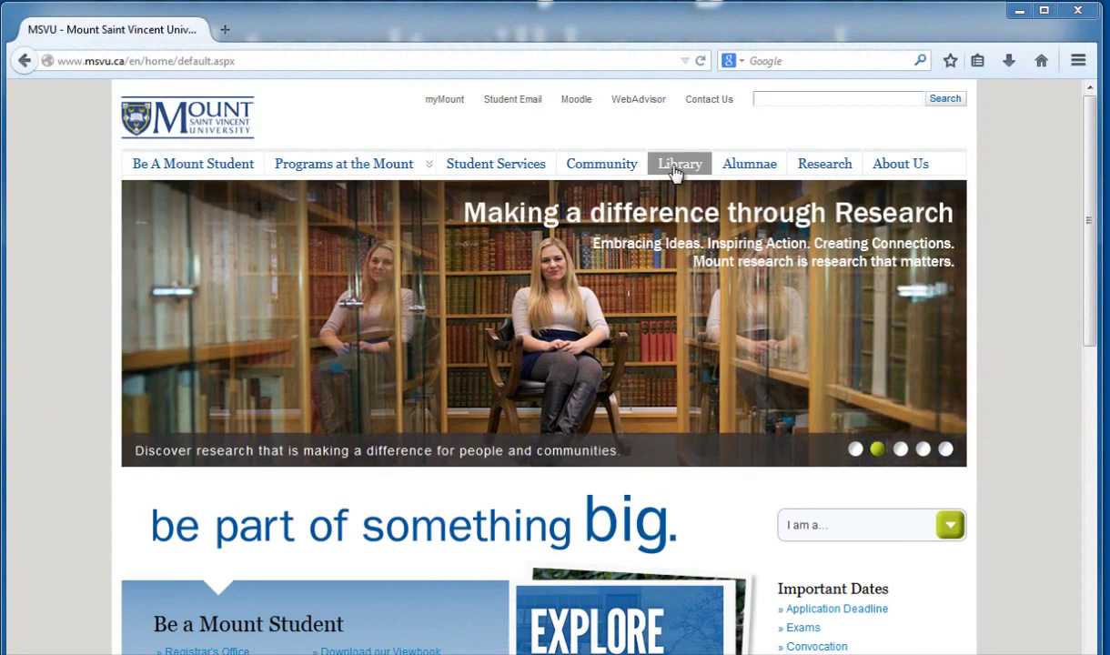
Open the Academic Search Premier (EBSCO) database through the university library's Child & Youth Study guide
click(674, 172)
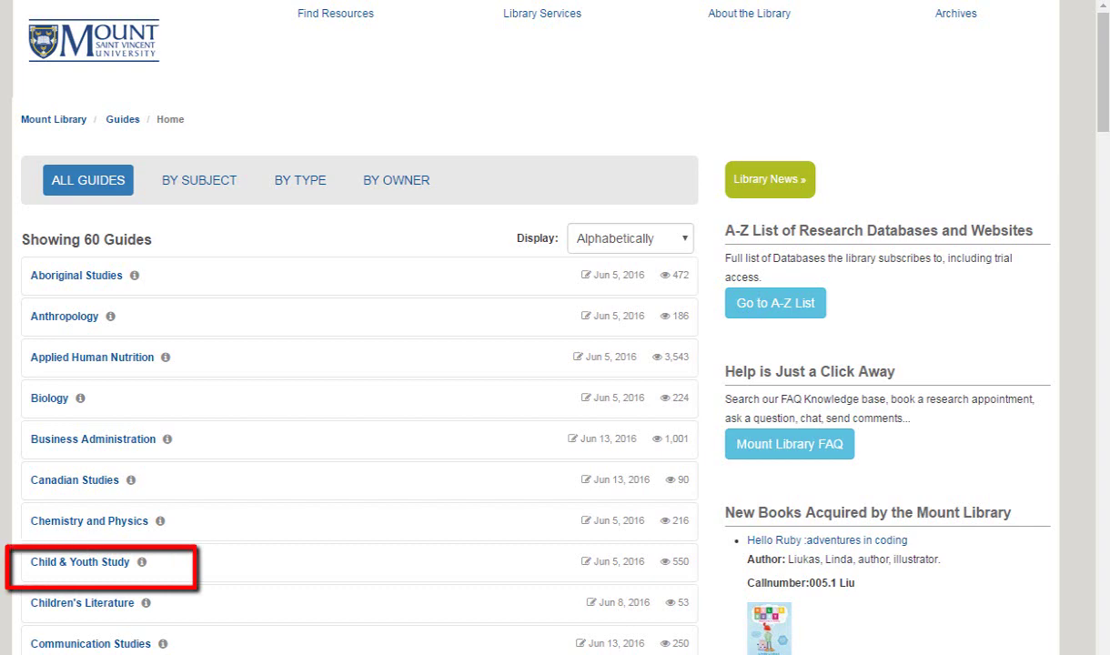
click(80, 561)
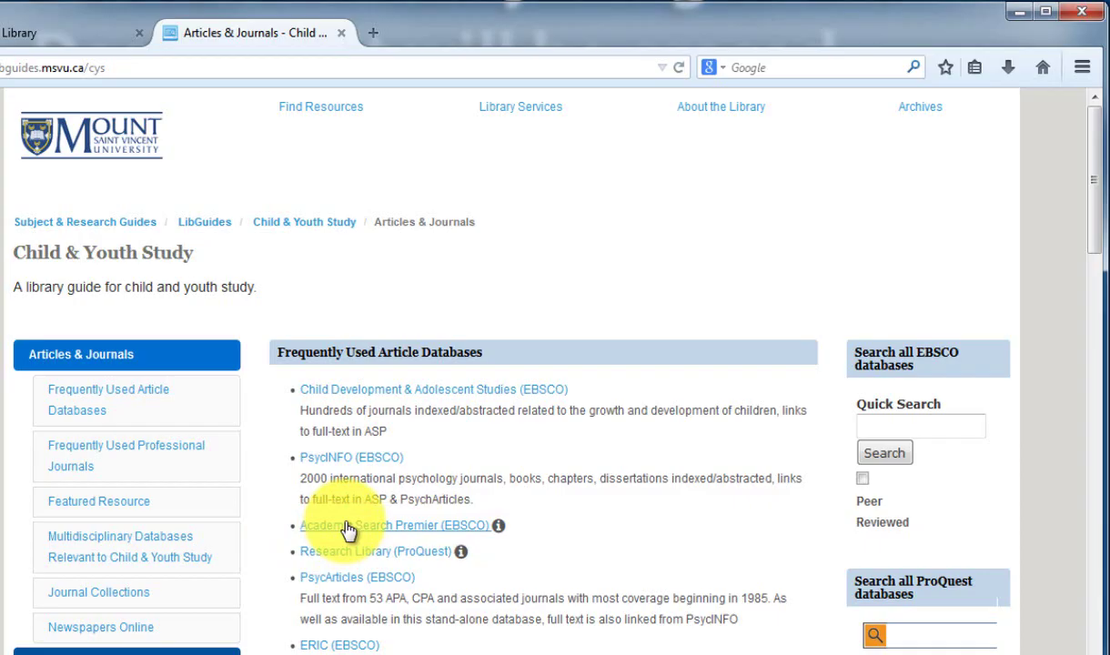
click(348, 528)
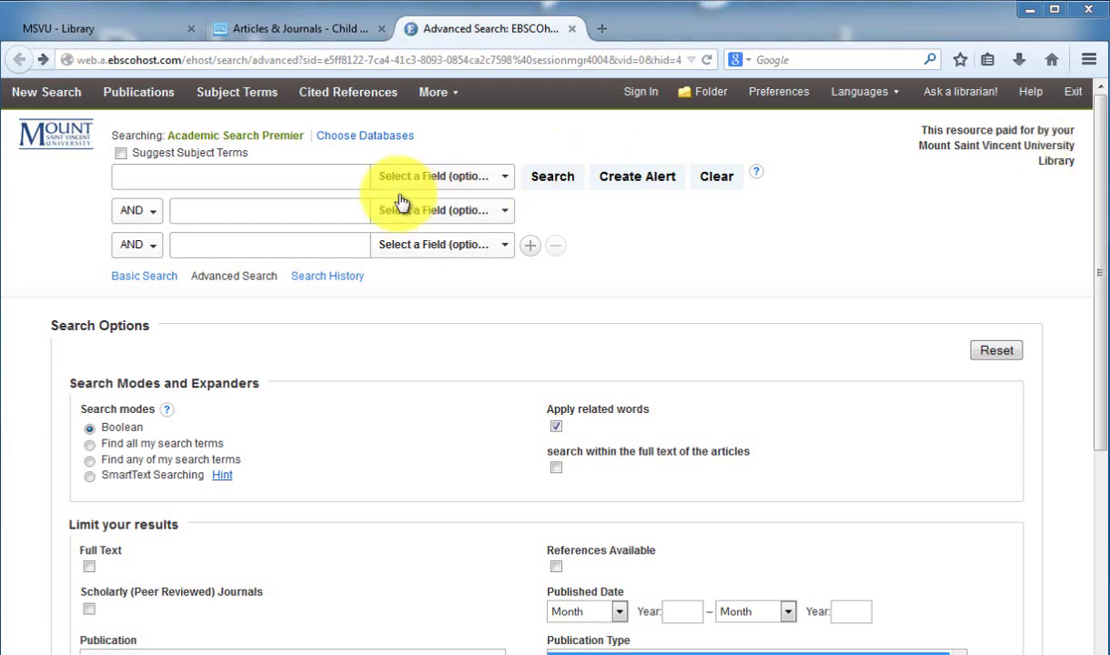
Try searching for the full phrase "the influence of media violence on teenagers", and return to the search form to clear it
click(317, 174)
text(the influence of media violence on teenagers)
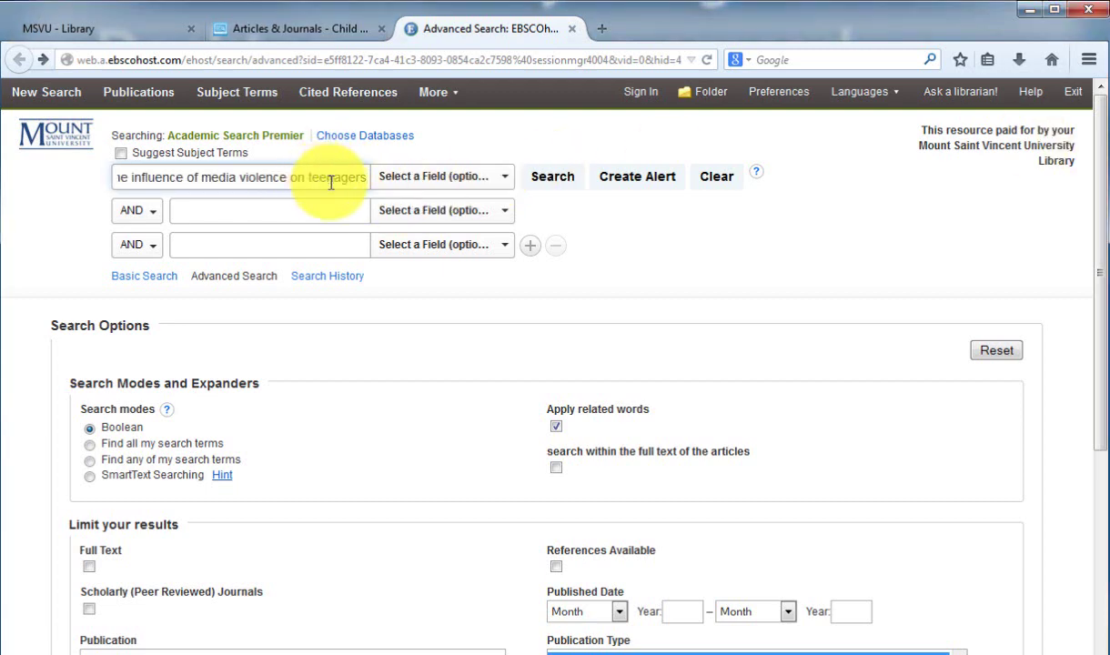
click(561, 184)
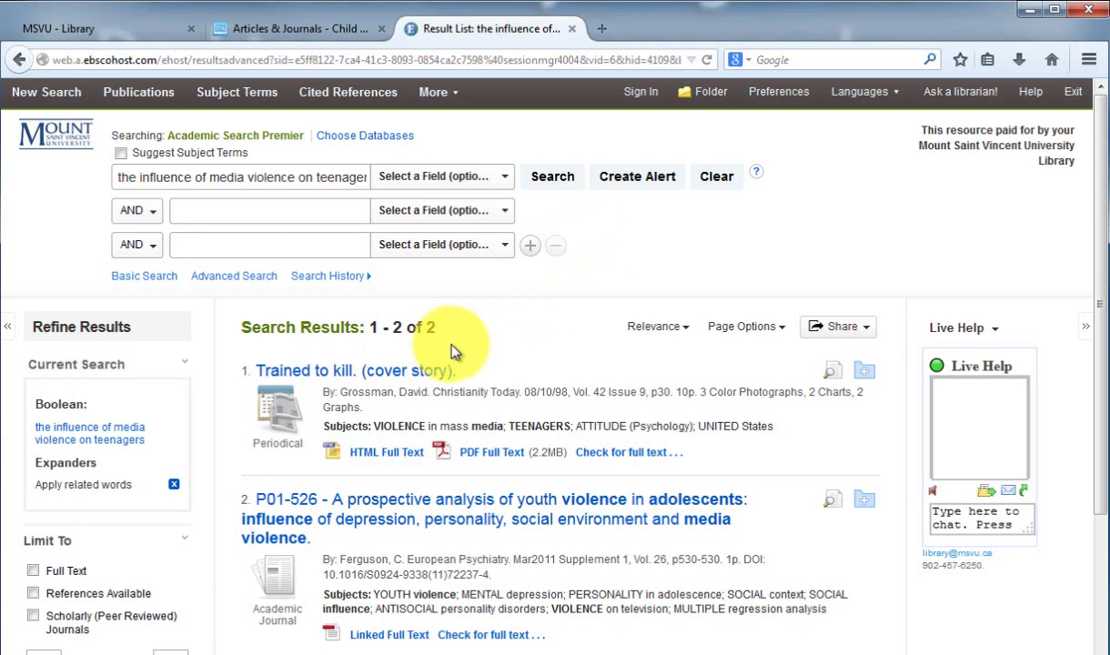
click(16, 58)
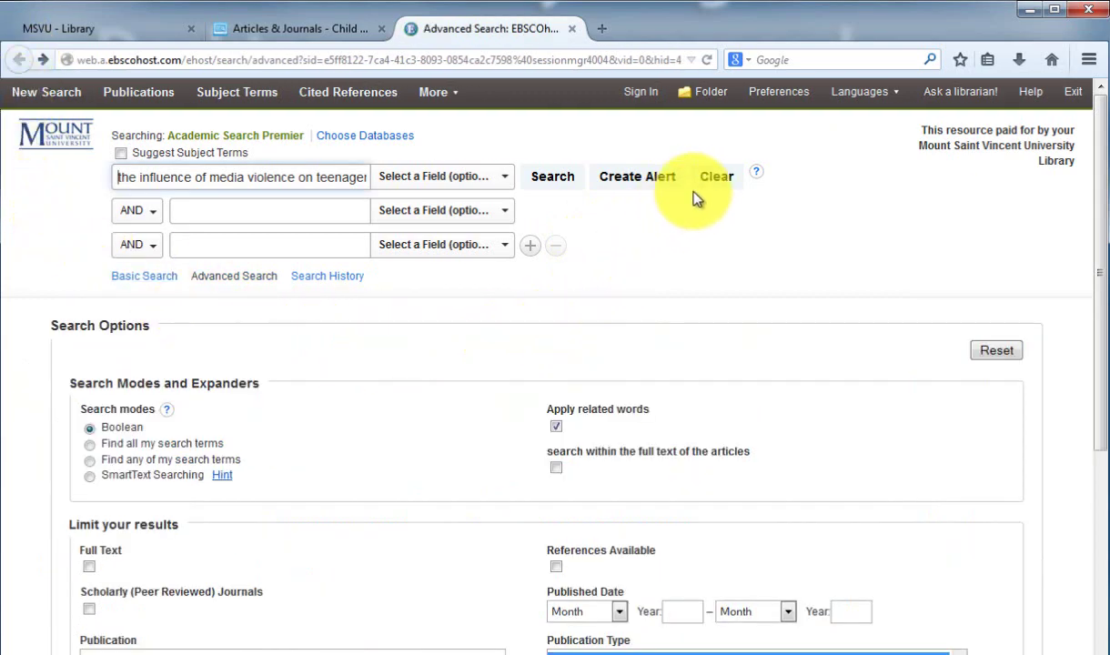
click(718, 180)
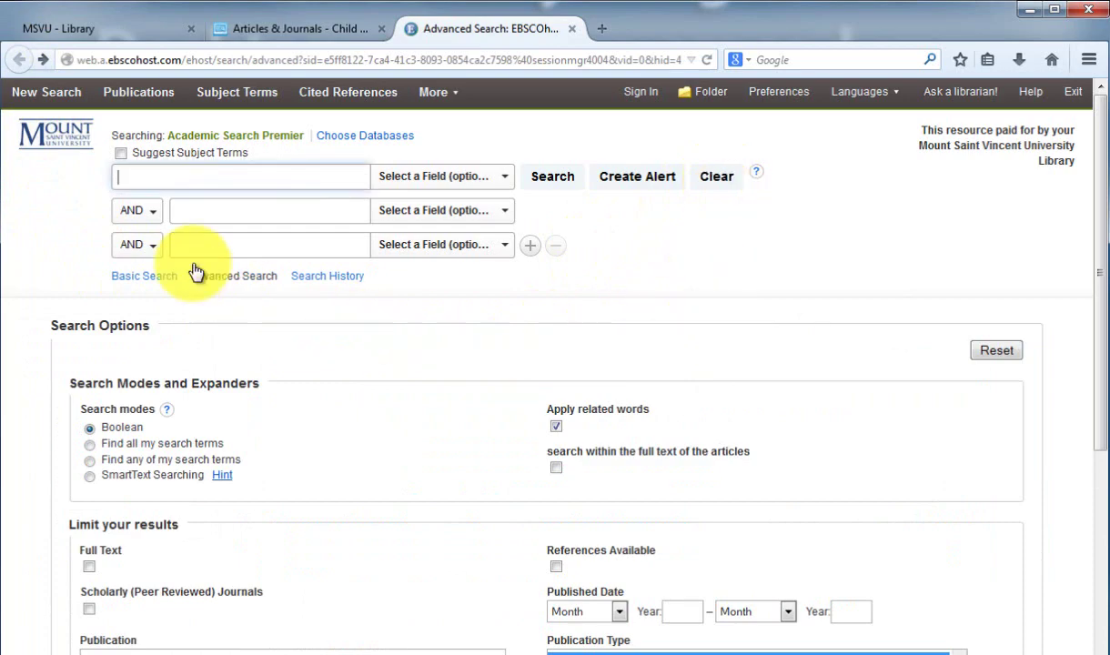
Search for articles combining the separate keywords violence AND media AND teenagers
click(155, 182)
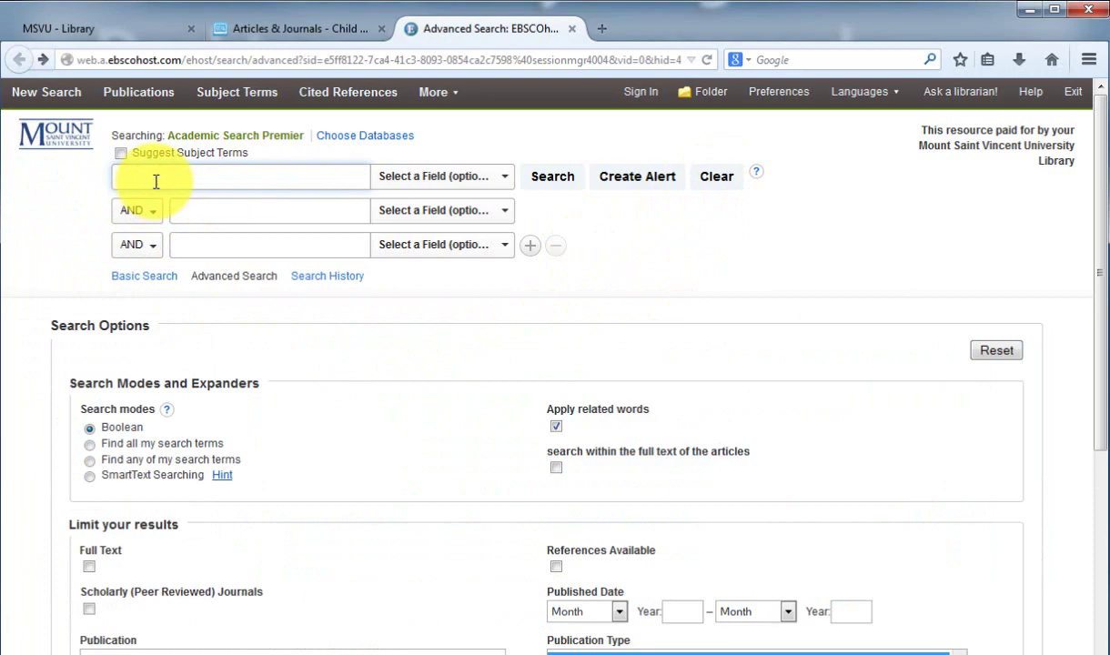
text(violence)
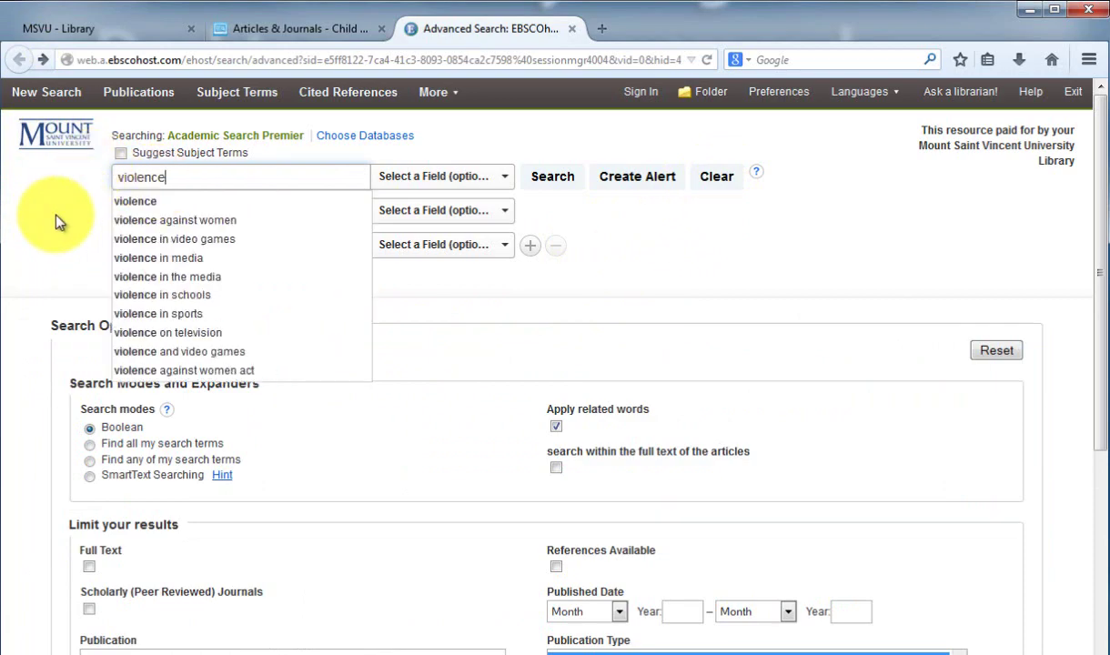
click(53, 205)
click(194, 211)
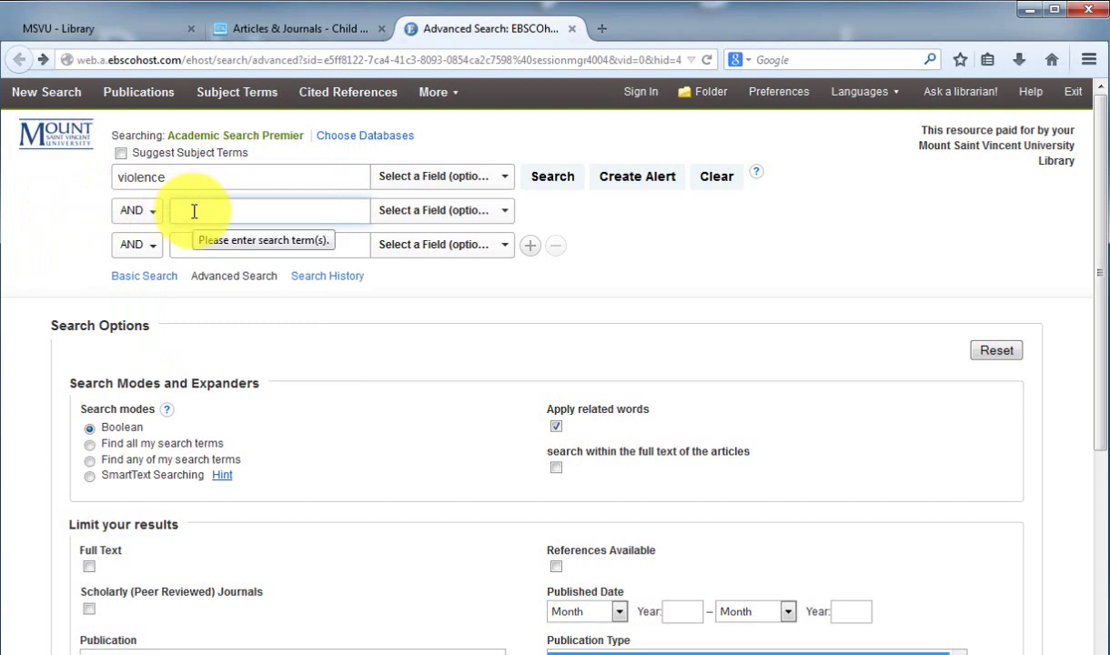
text(media)
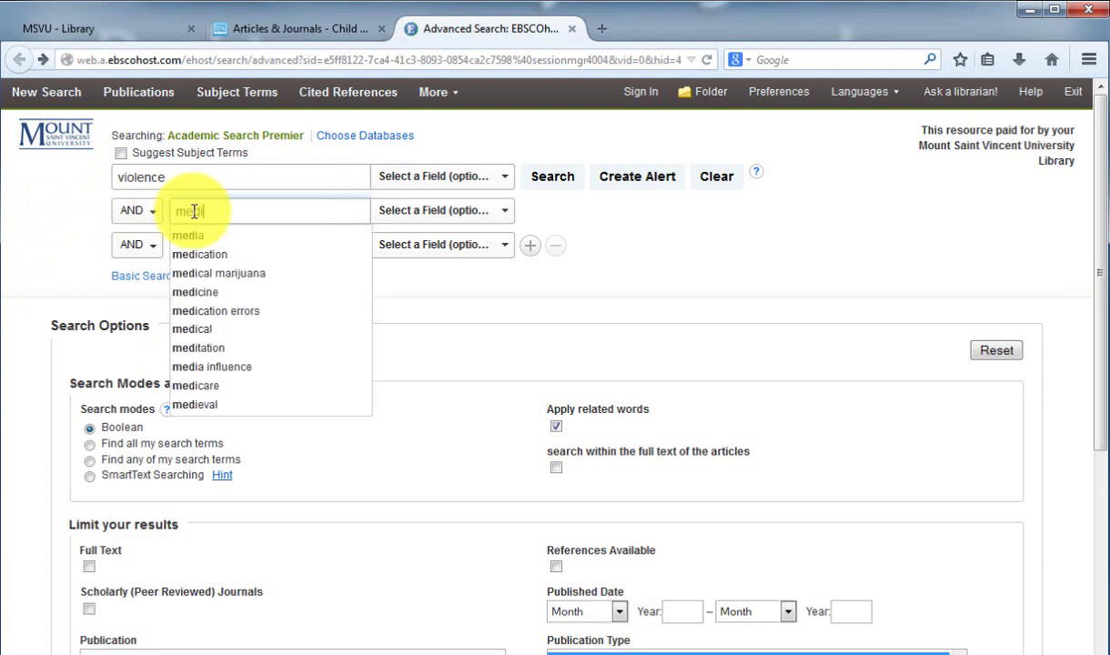
click(62, 242)
click(224, 244)
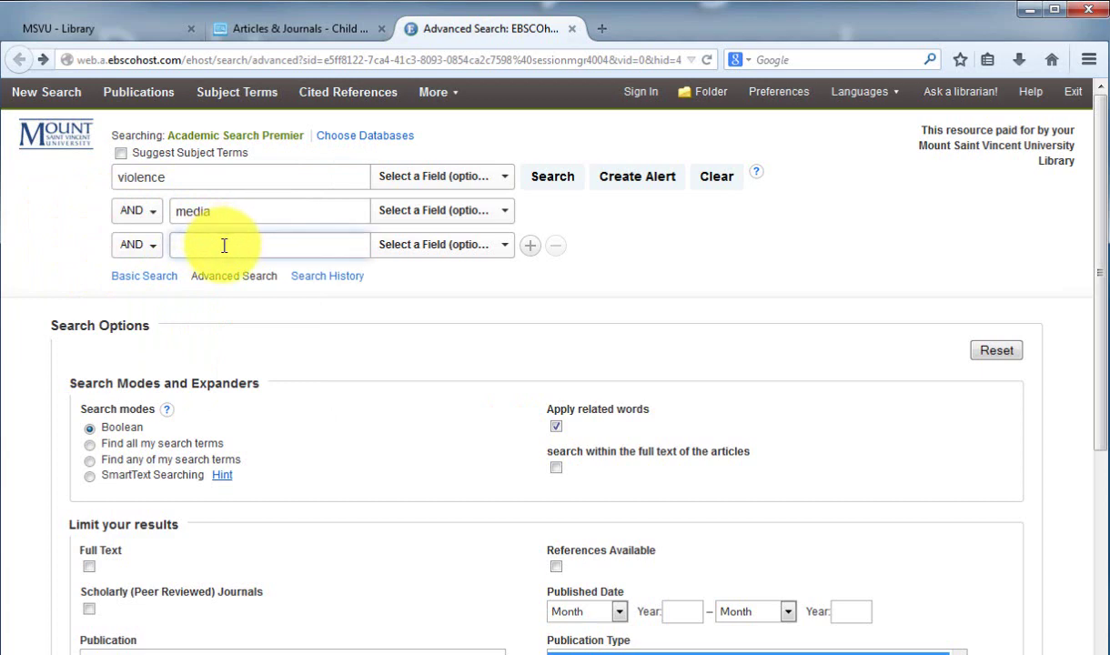
text(teenagers)
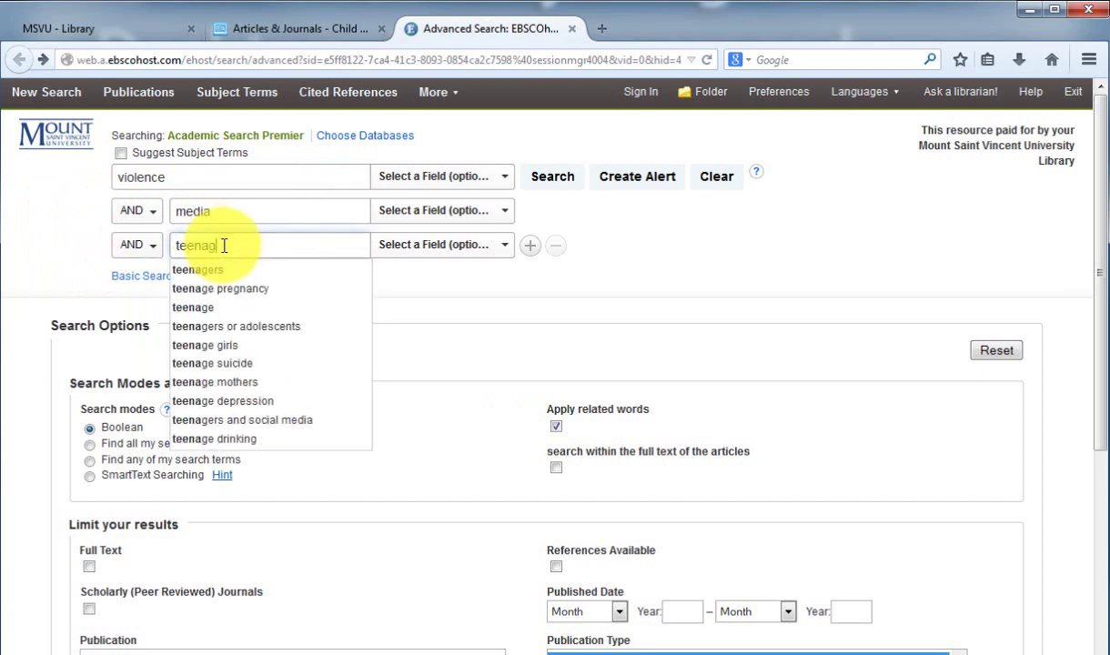
click(74, 254)
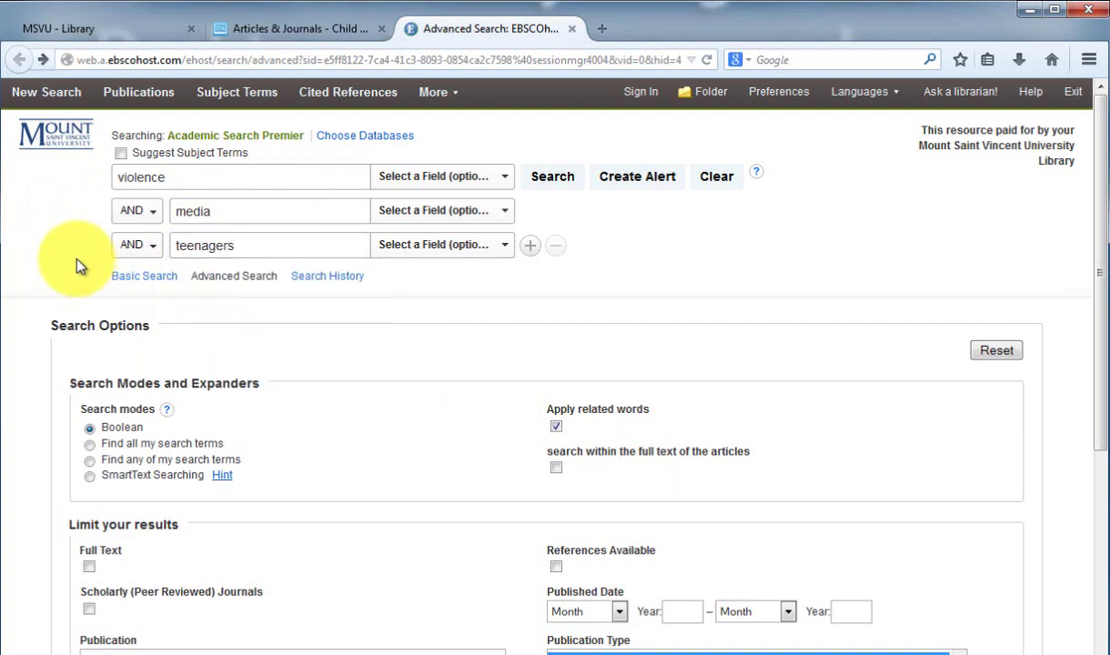
click(568, 188)
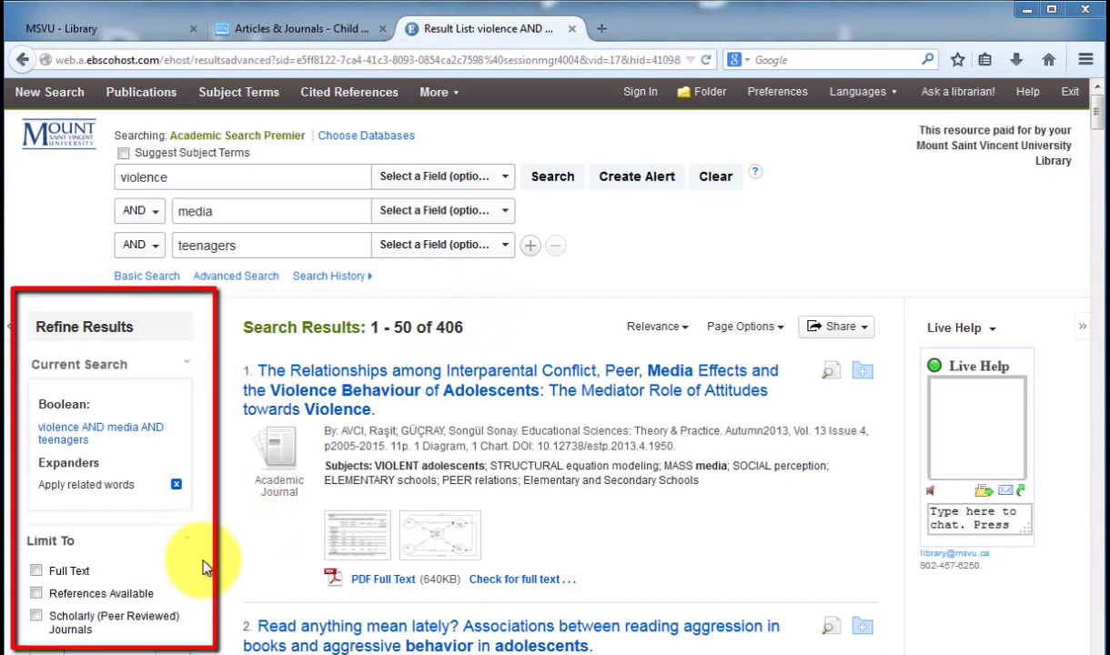
Limit the search results to Scholarly (Peer Reviewed) Journals
scroll(204, 566, down, 3)
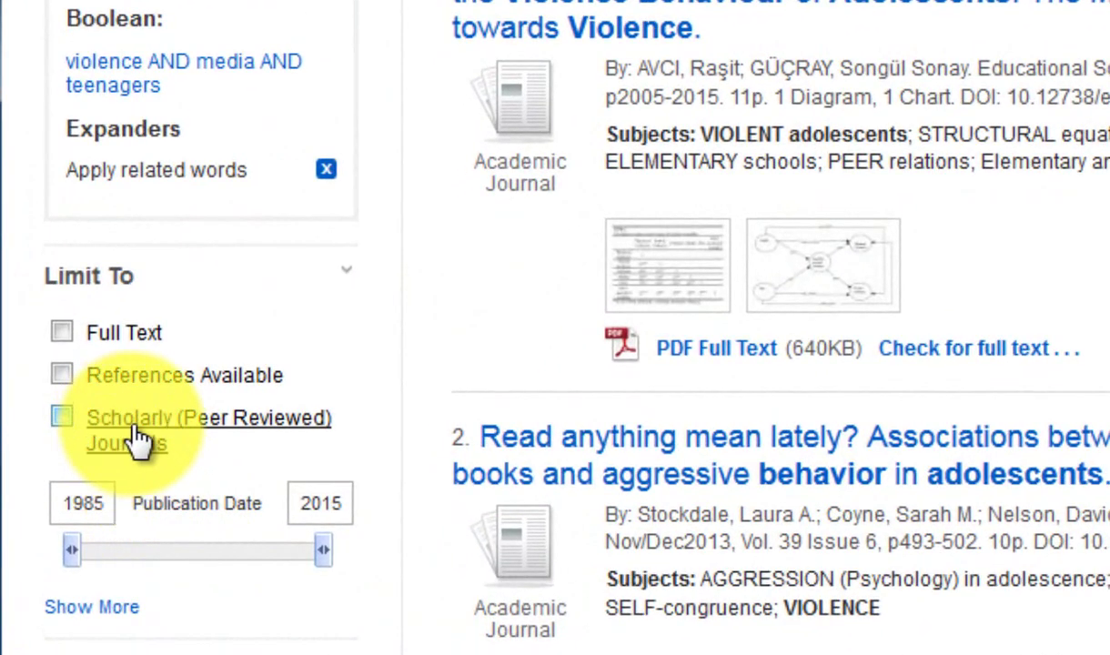
click(58, 419)
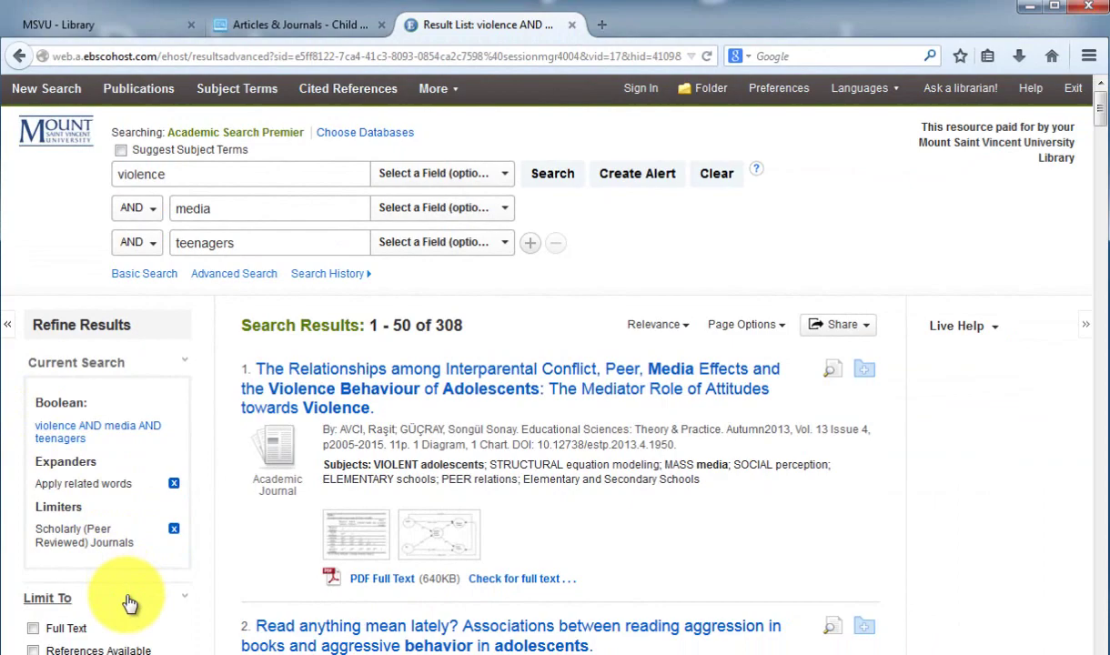
Narrow the results to the subject thesaurus term "violence in mass media", and remove that limiter again
scroll(136, 600, down, 1)
scroll(135, 605, down, 2)
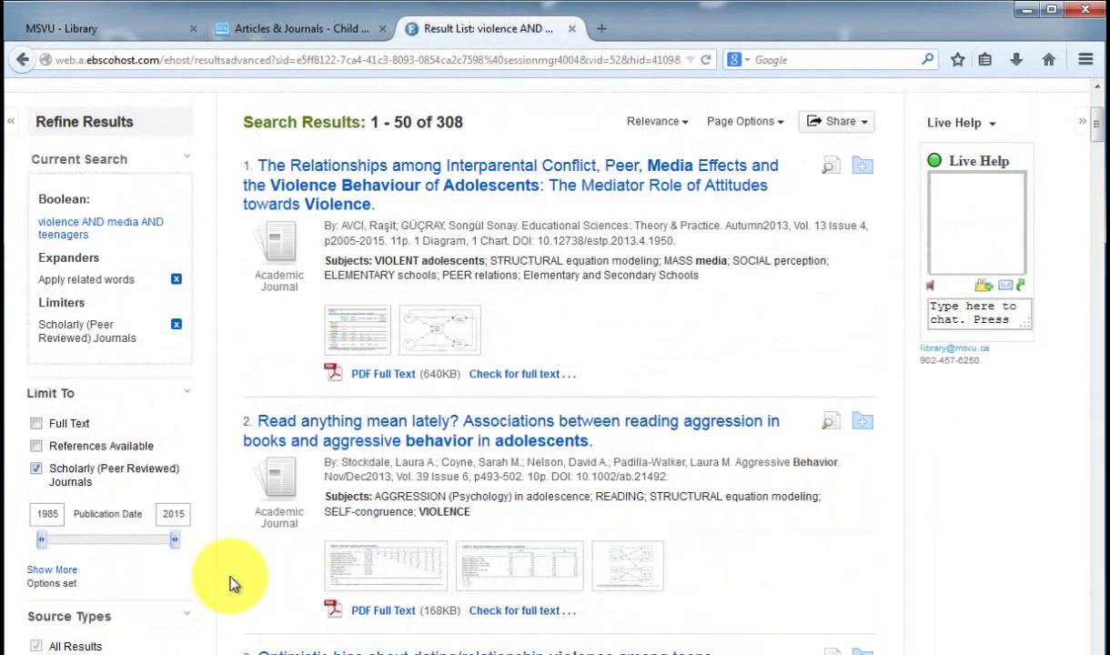
scroll(234, 583, down, 3)
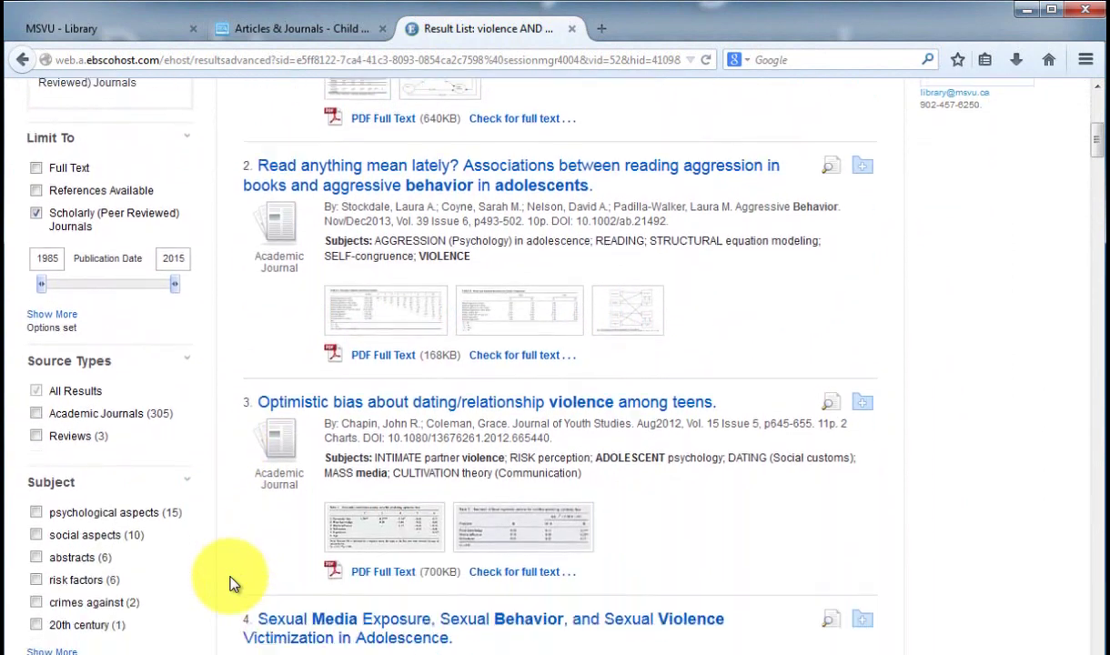
scroll(234, 582, down, 2)
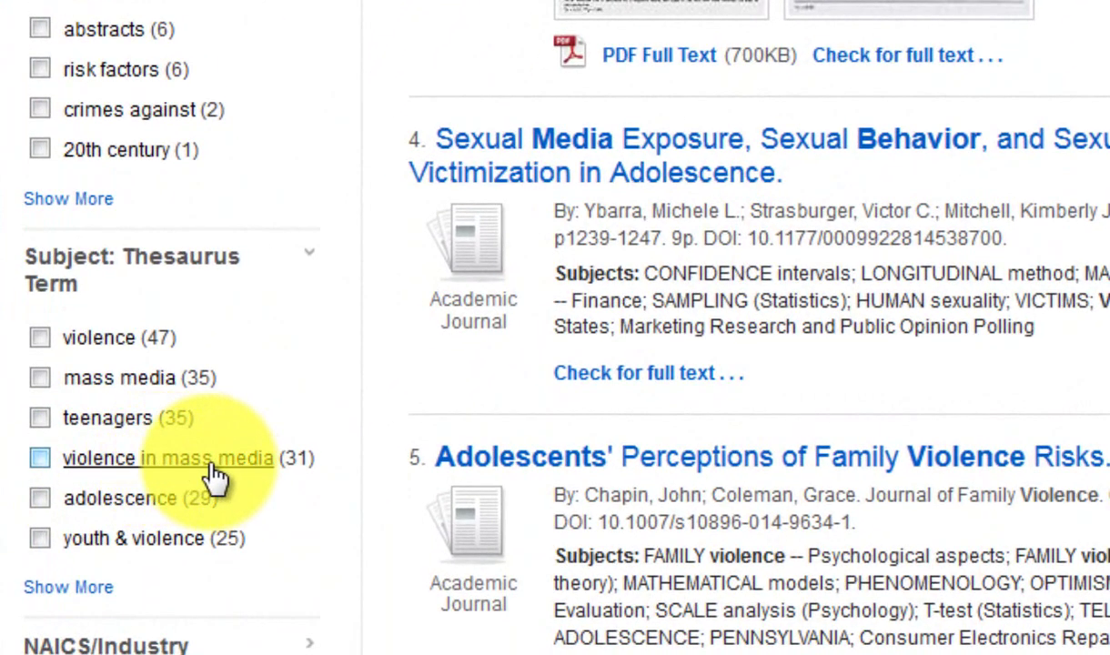
click(211, 473)
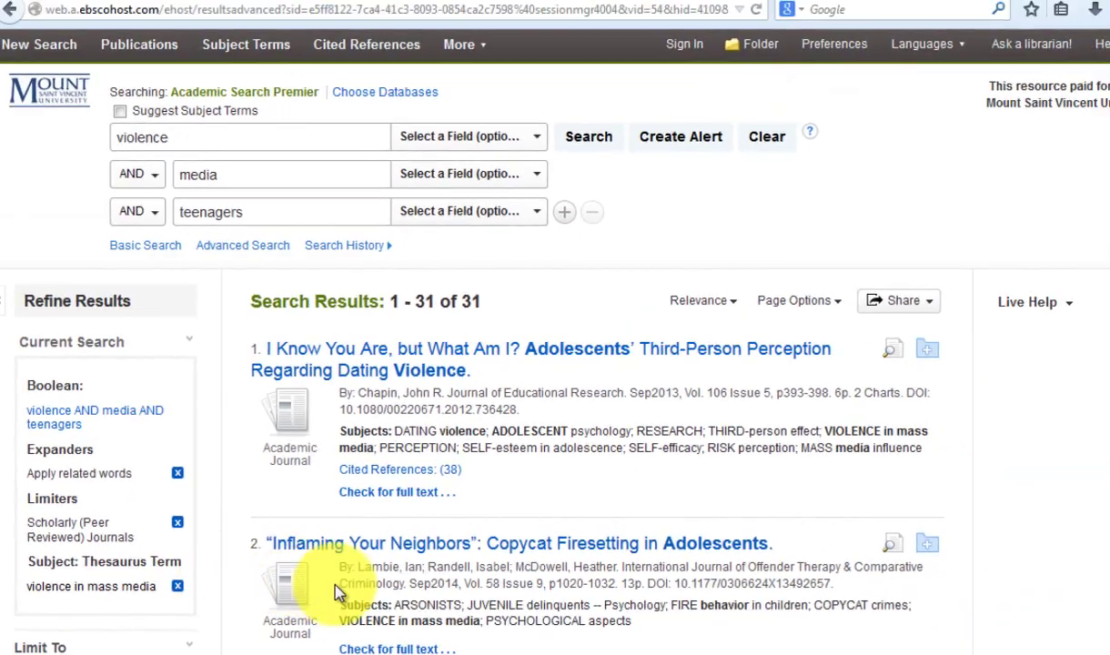
scroll(398, 646, down, 2)
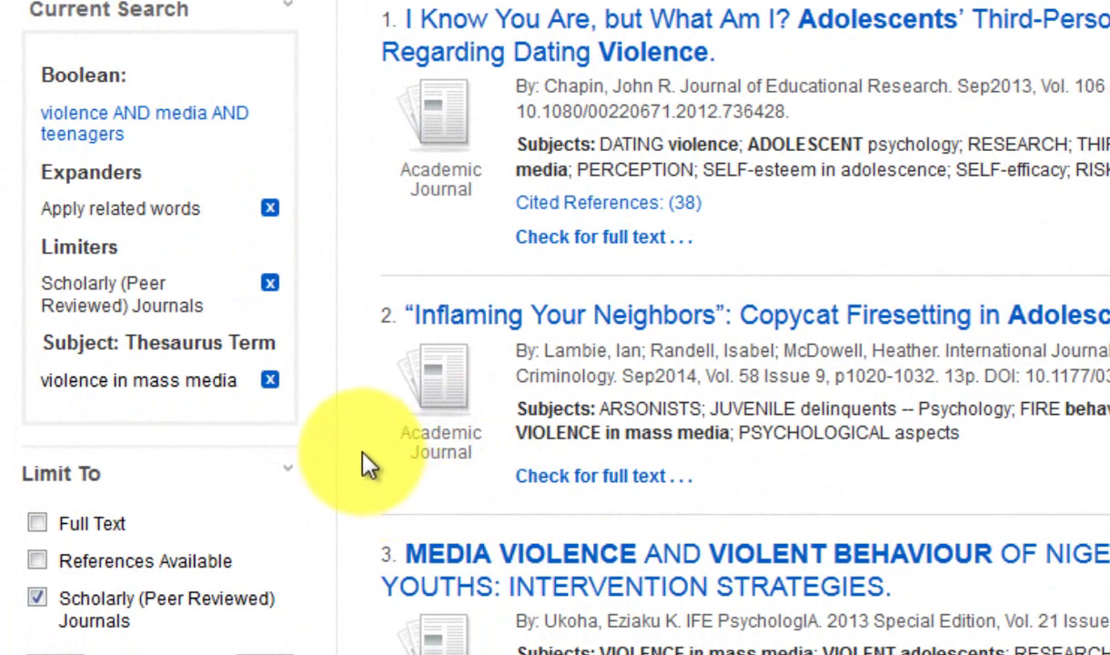
click(271, 380)
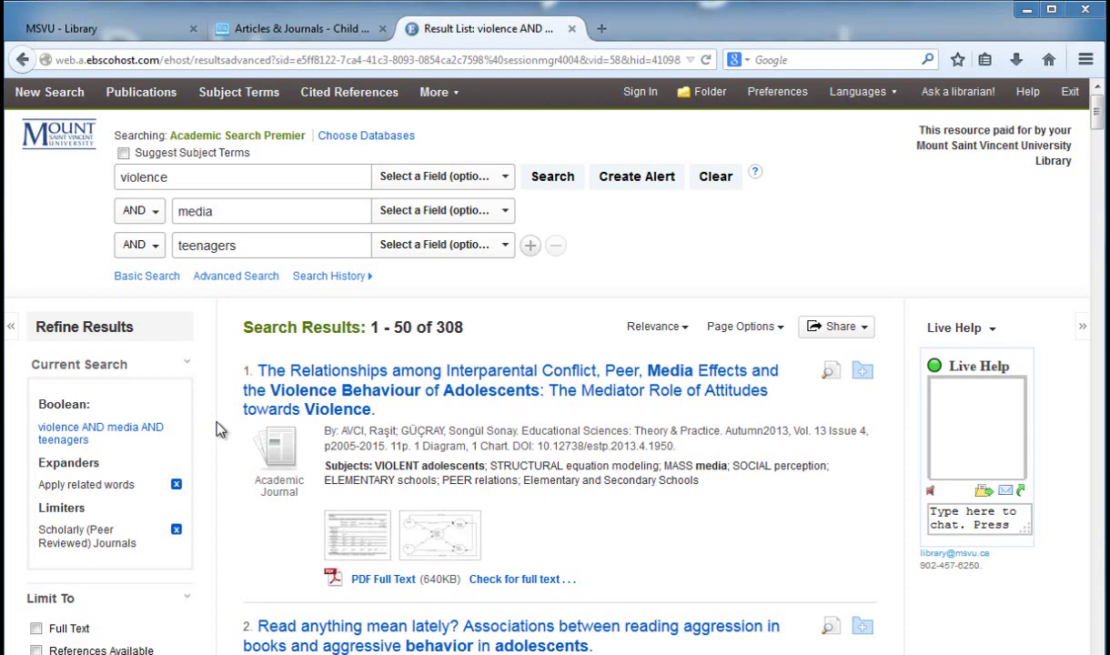
Open the detailed record of the first search result and read its subject terms and abstract
click(310, 389)
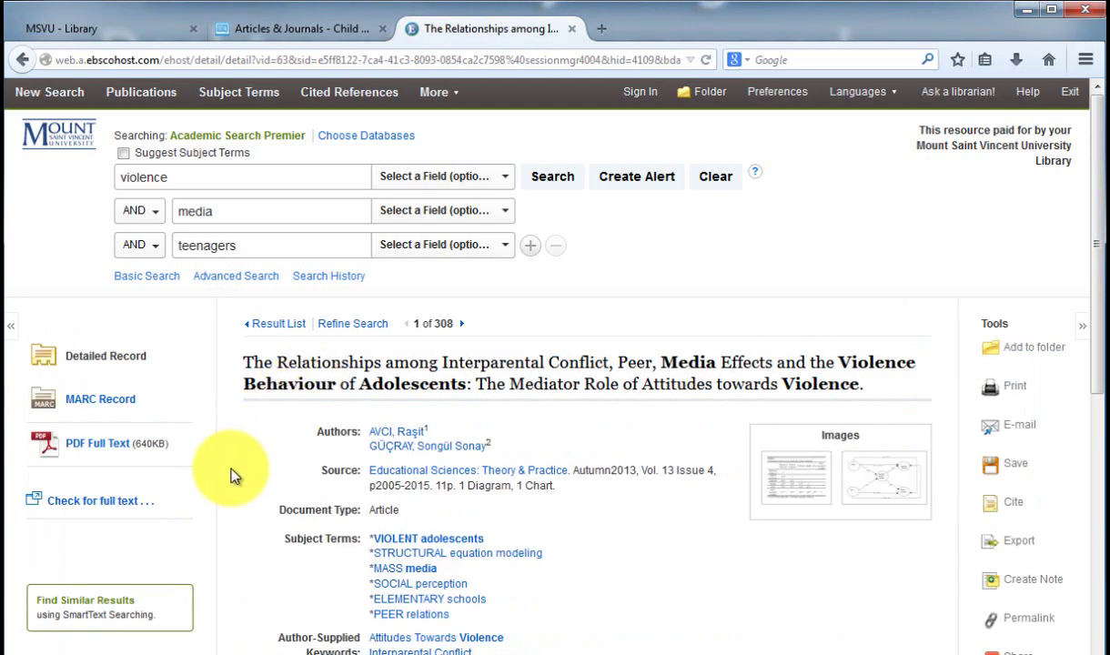
scroll(230, 472, down, 3)
scroll(230, 472, down, 1)
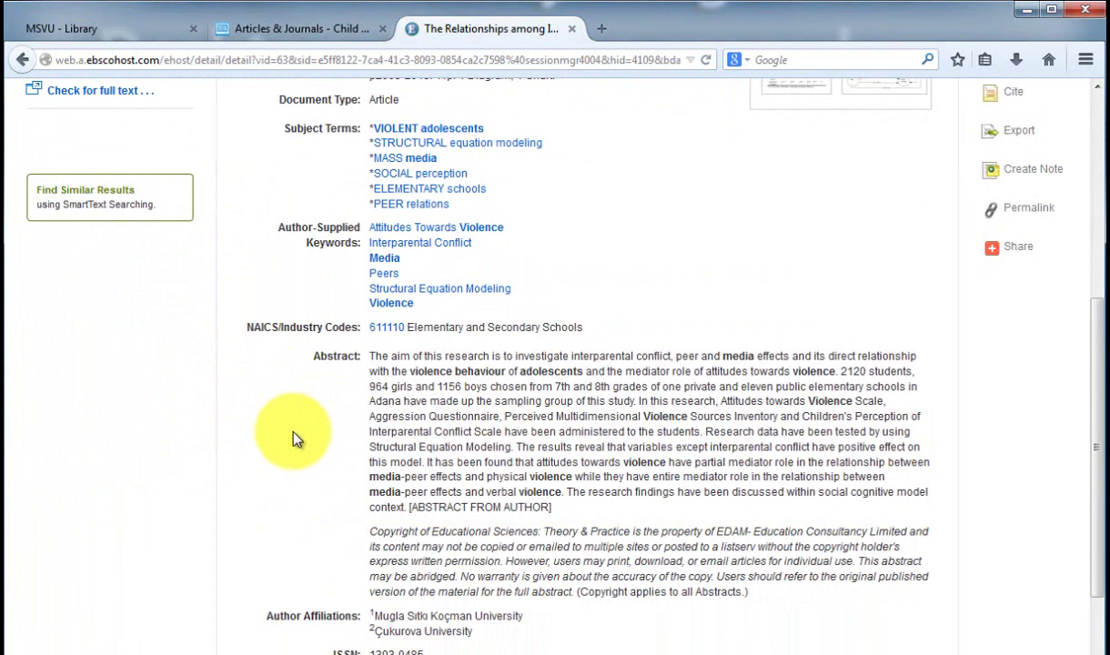
Open the PDF full text of the article on interparental conflict, peer and media effects from its detailed record
scroll(293, 438, up, 1)
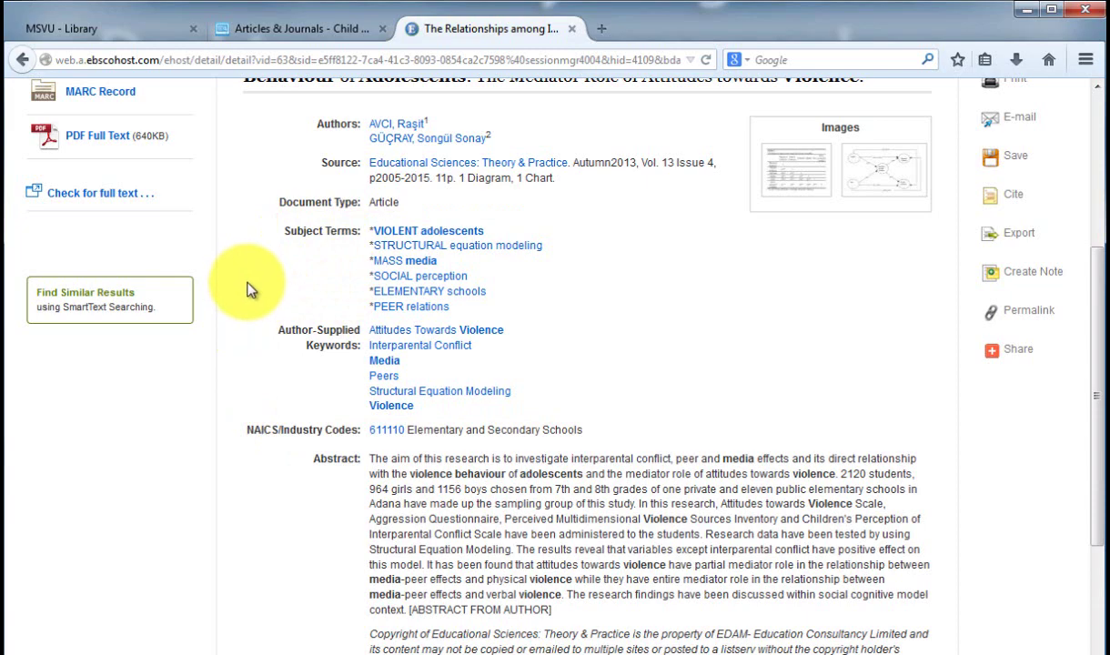
scroll(250, 290, up, 1)
scroll(250, 290, up, 1)
scroll(250, 289, up, 2)
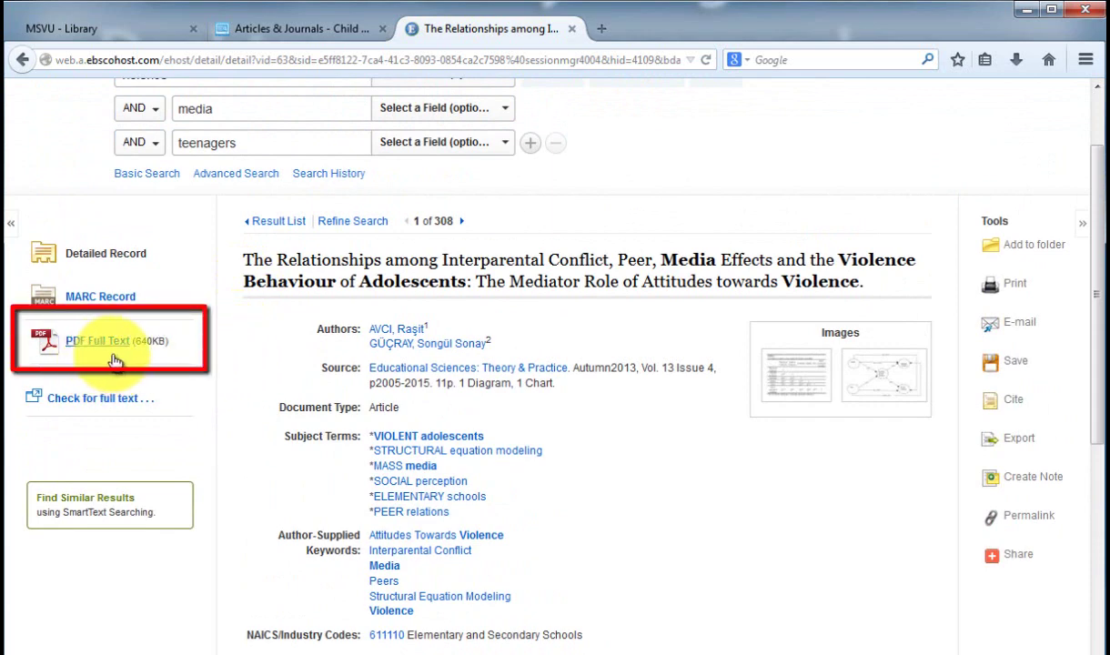
click(92, 350)
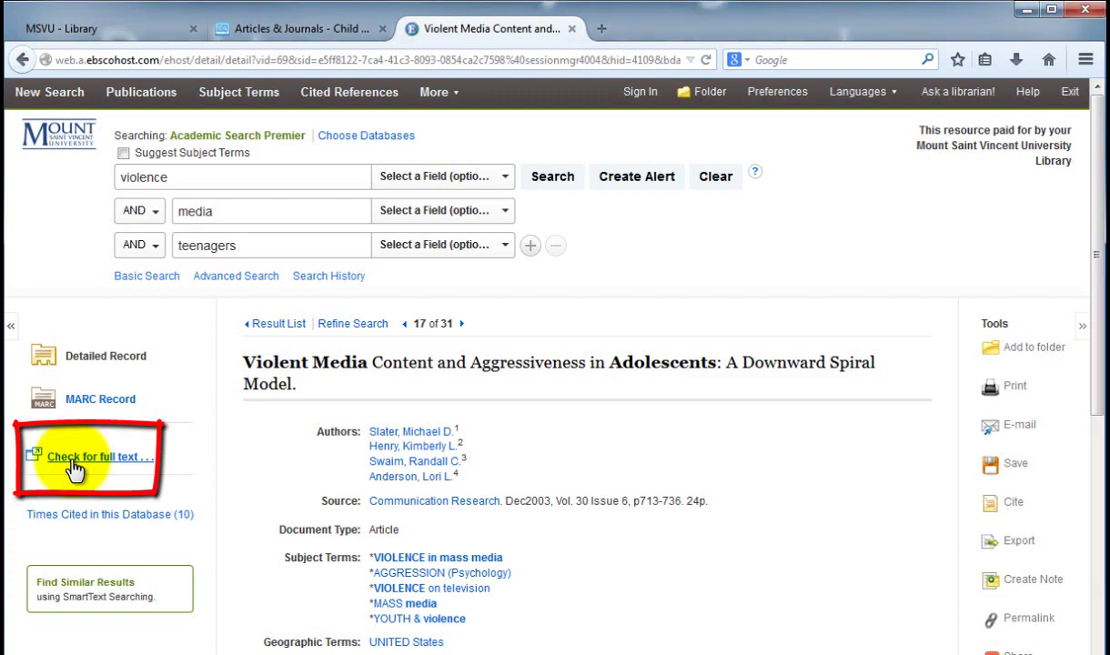
Check for full text of "Violent Media Content and Aggressiveness in Adolescents" and open its PDF via the CRKN Sage Collection 2014
click(75, 469)
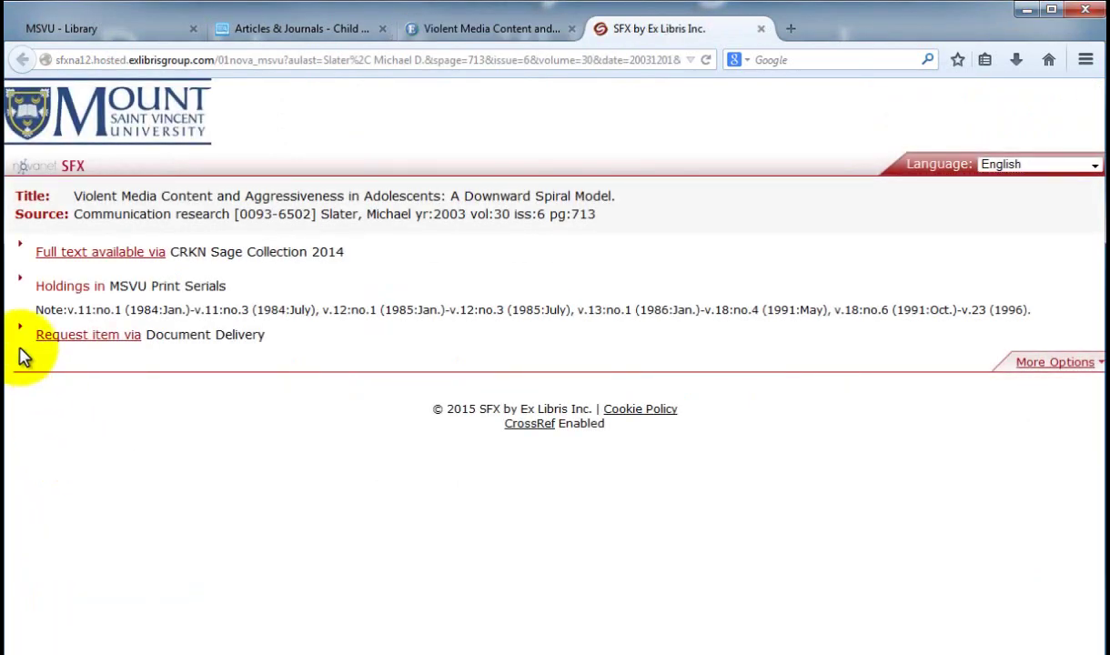
click(70, 255)
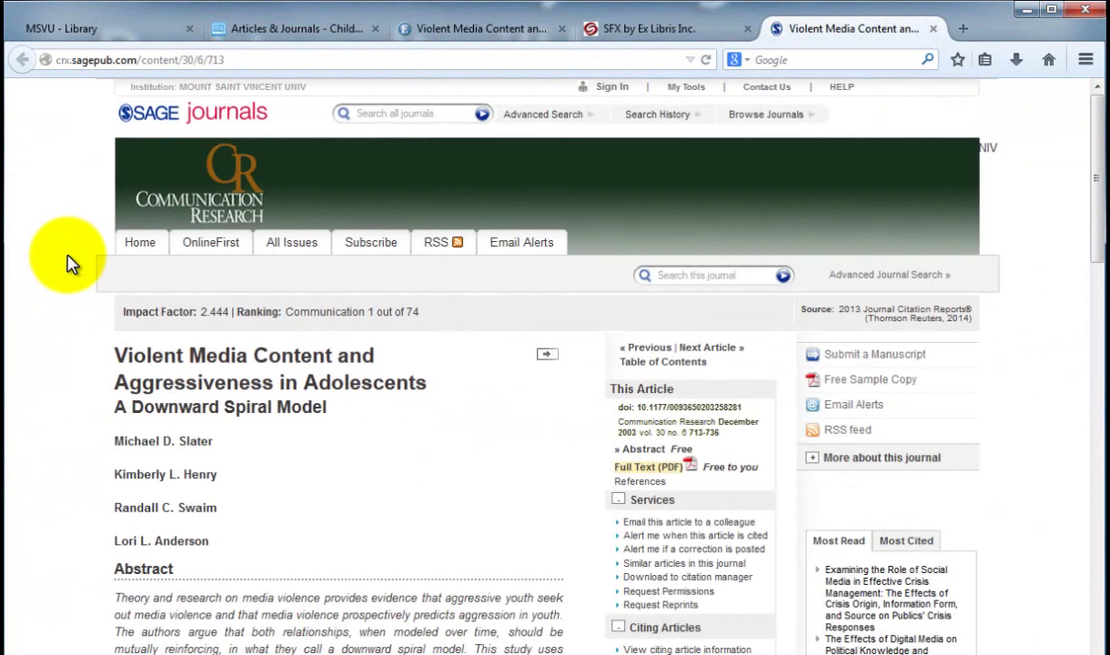
click(627, 476)
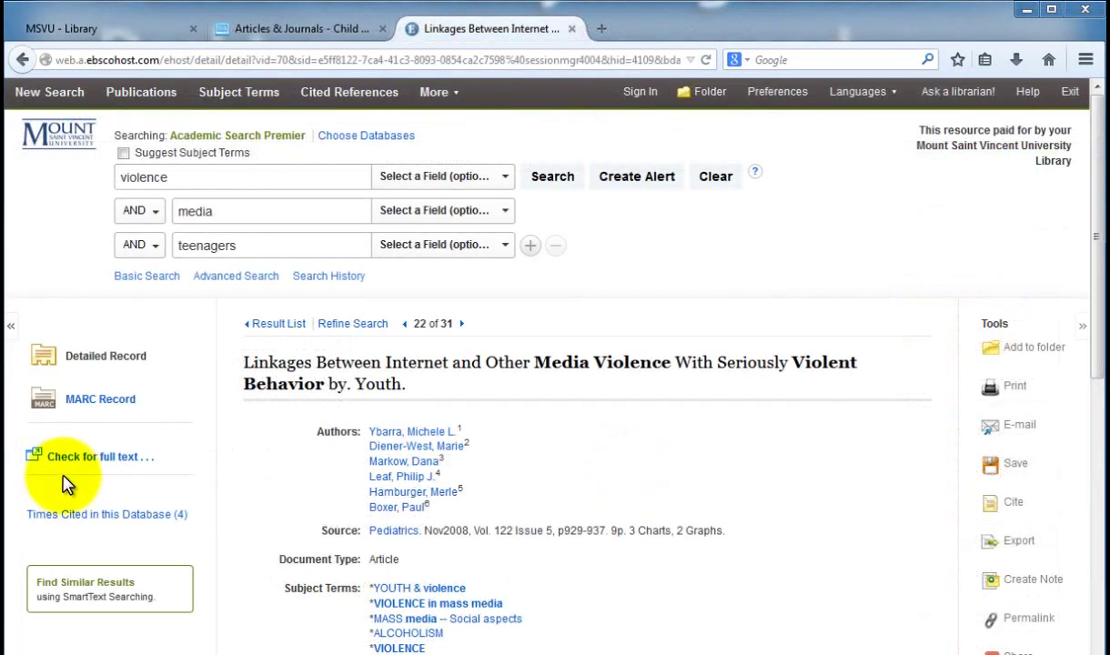
Check for full-text options for the article "Linkages Between Internet and Other Media Violence With Seriously Violent Behavior by. Youth."
click(73, 458)
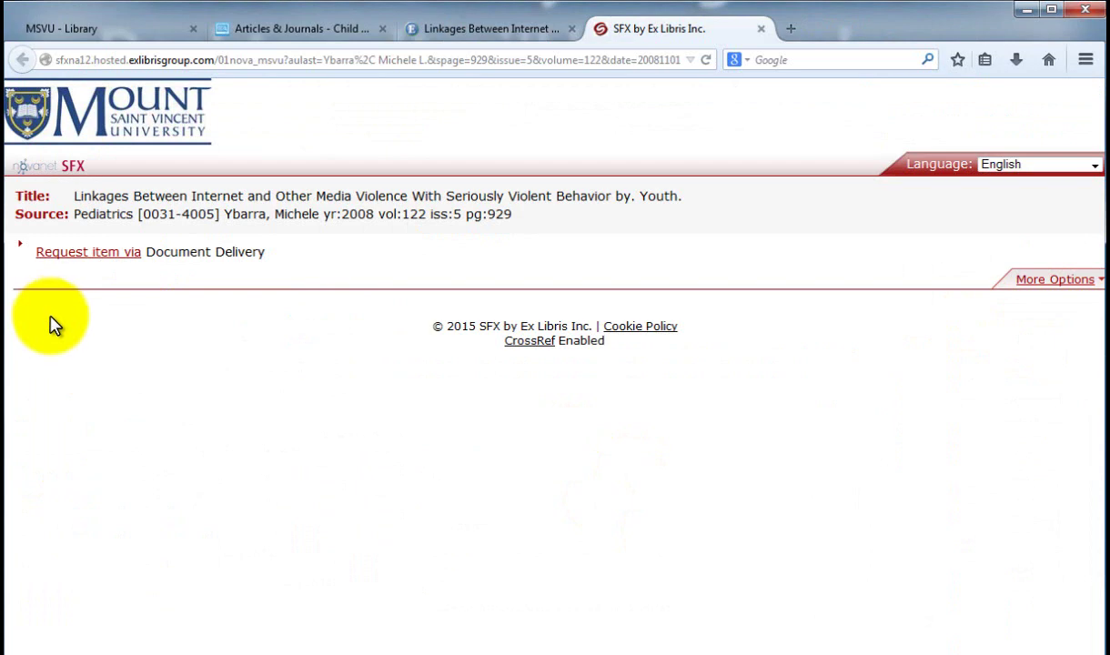